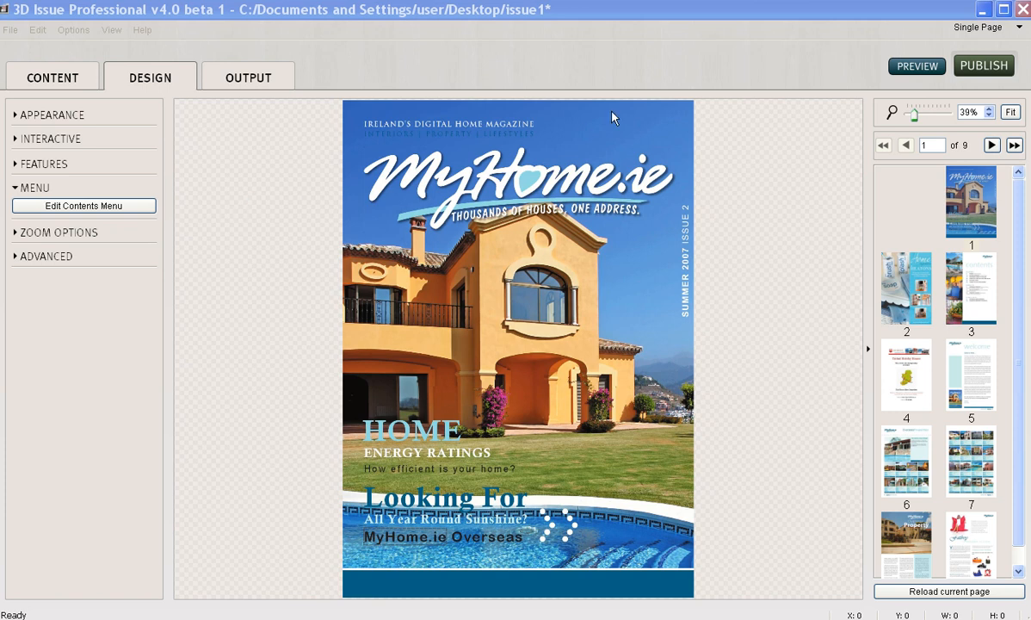
Save the issue, preview it and check its Contents menu, closing the preview when done
{"action": "left_click", "coordinate": [918, 67]}
{"action": "left_click", "coordinate": [479, 336]}
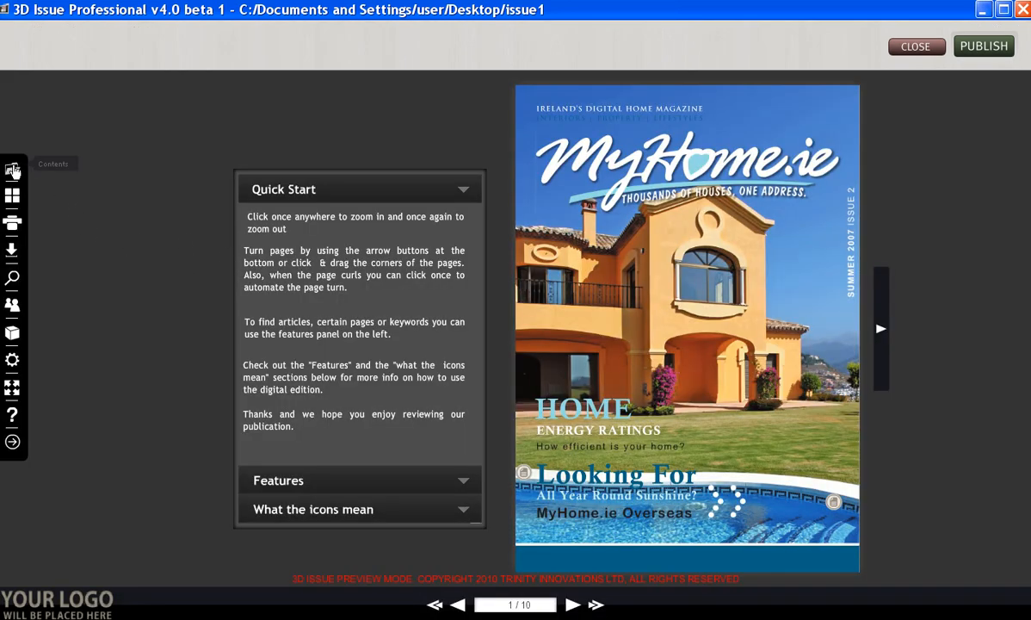
{"action": "left_click", "coordinate": [12, 170]}
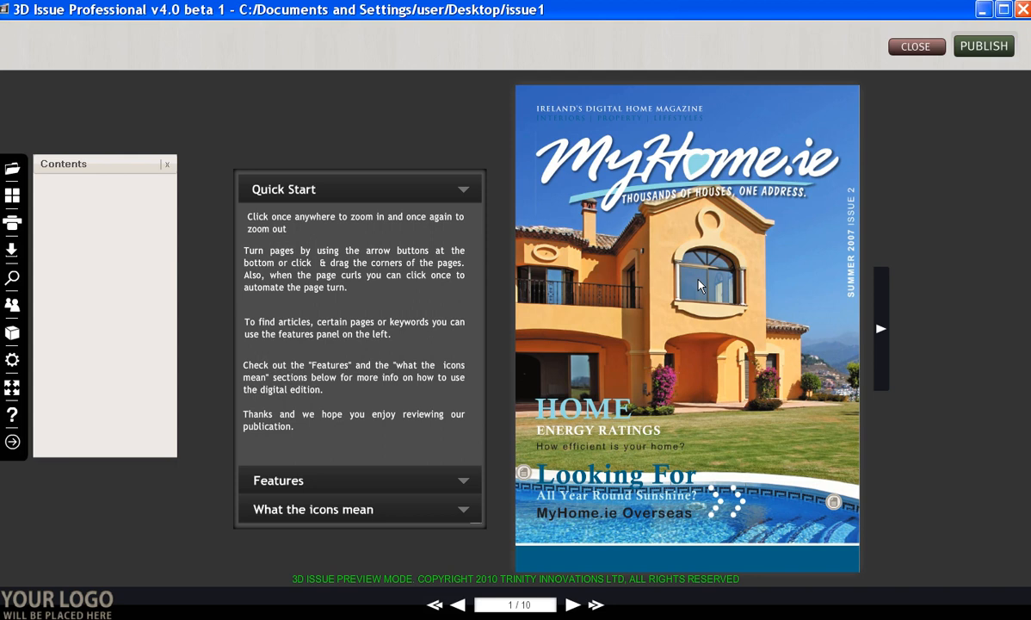
{"action": "left_click", "coordinate": [915, 46]}
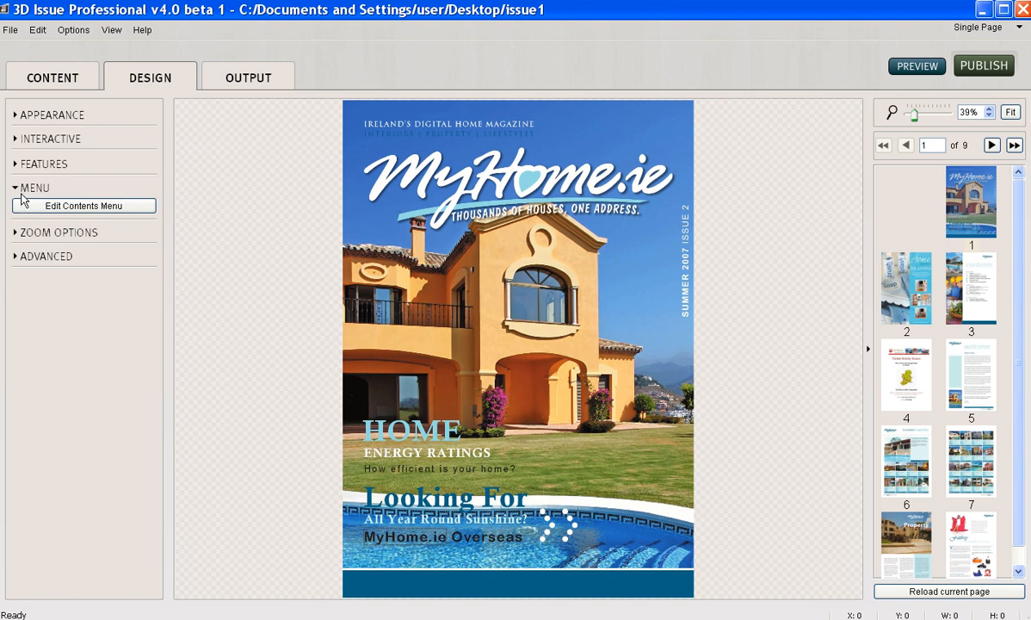
Edit the issue's contents menu and add a root item titled "Contents Menu"
{"action": "left_click", "coordinate": [86, 206]}
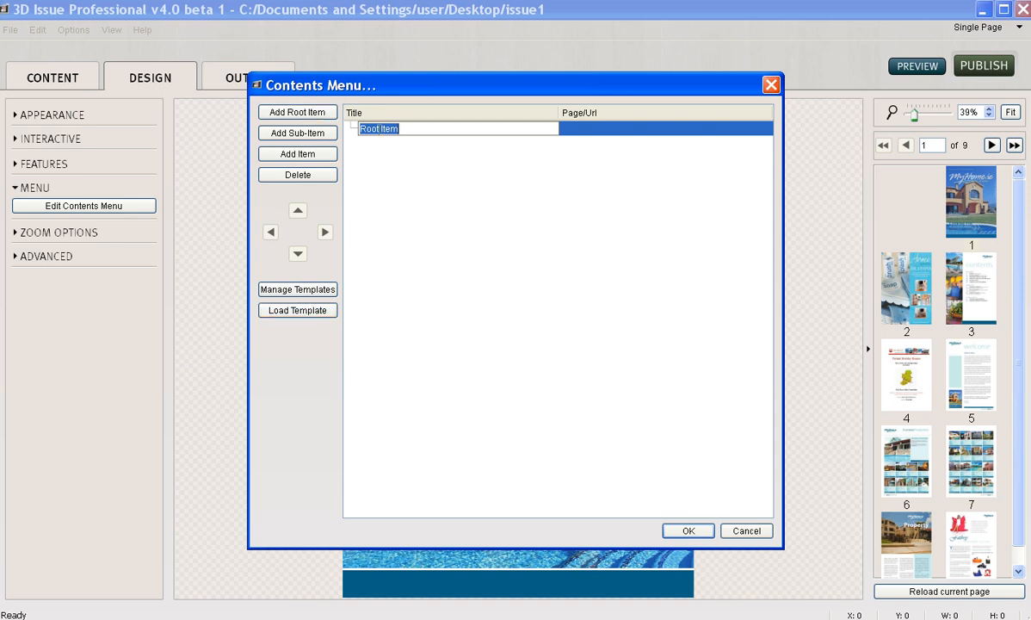
{"action": "type", "text": "Contents Menu"}
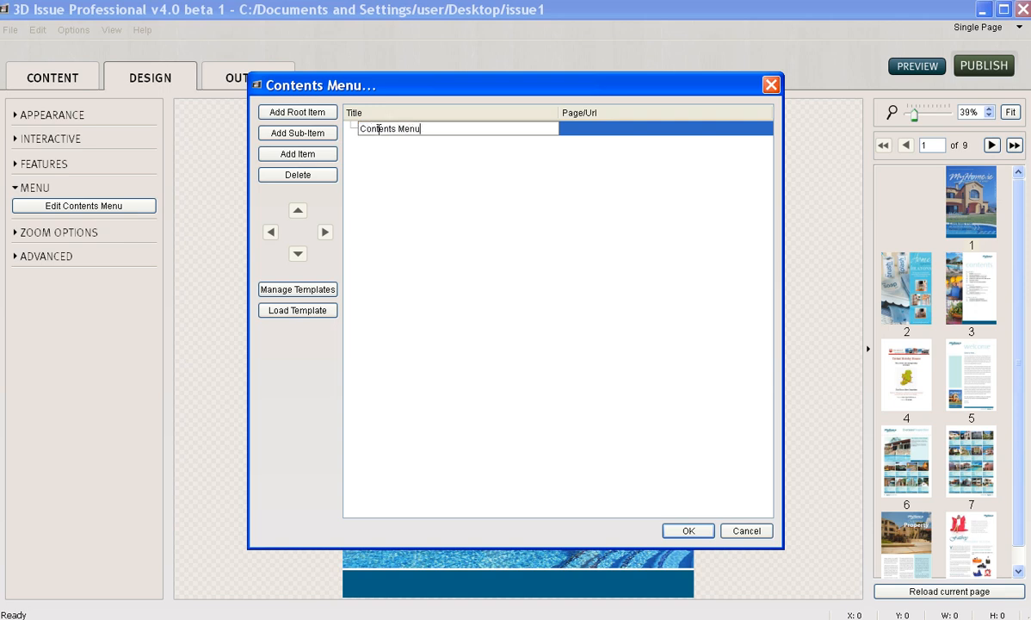
{"action": "key", "text": "Return"}
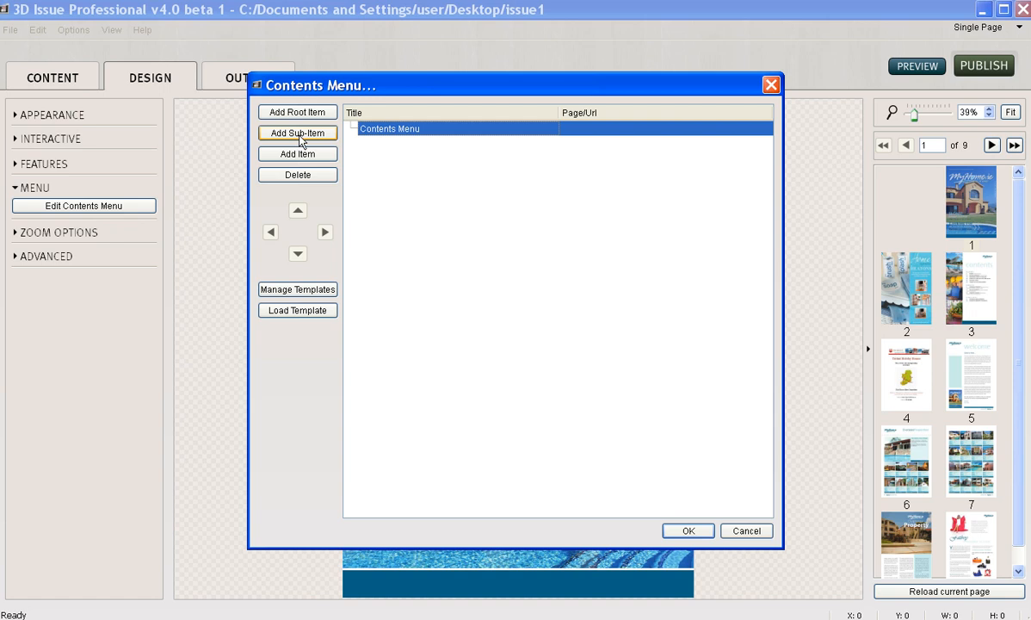
Add two sub-items titled "News" and "Sport" under the Contents Menu root item
{"action": "left_click", "coordinate": [301, 135]}
{"action": "type", "text": "News"}
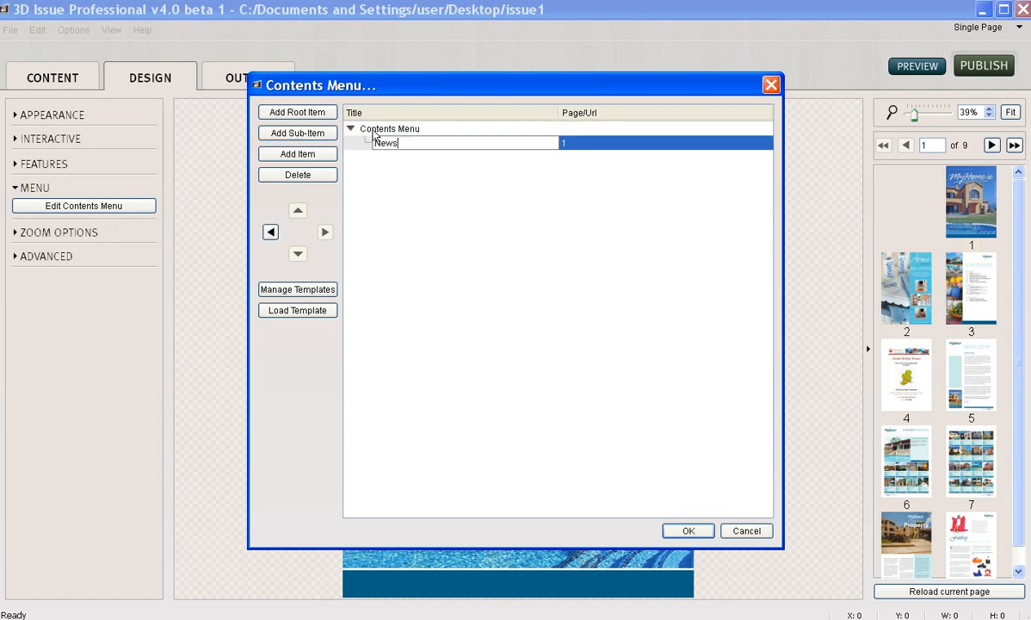
{"action": "key", "text": "Return"}
{"action": "left_click", "coordinate": [297, 135]}
{"action": "type", "text": "Spo"}
{"action": "key", "text": "Return"}
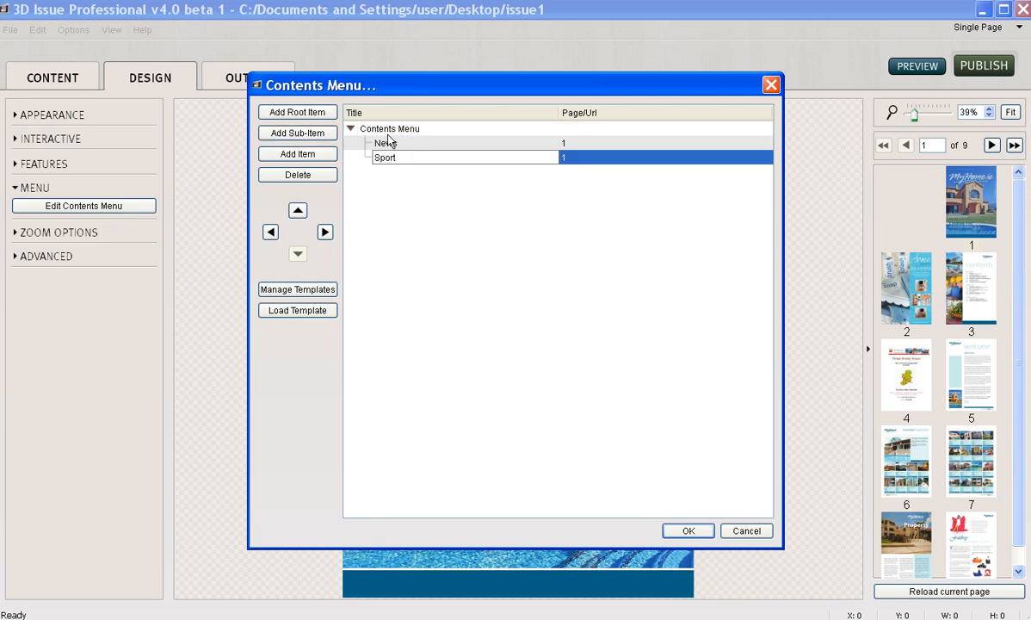
Add a third sub-item titled "Business" under the Contents Menu root item and accept the menu edits
{"action": "left_click", "coordinate": [379, 129]}
{"action": "left_click", "coordinate": [301, 113]}
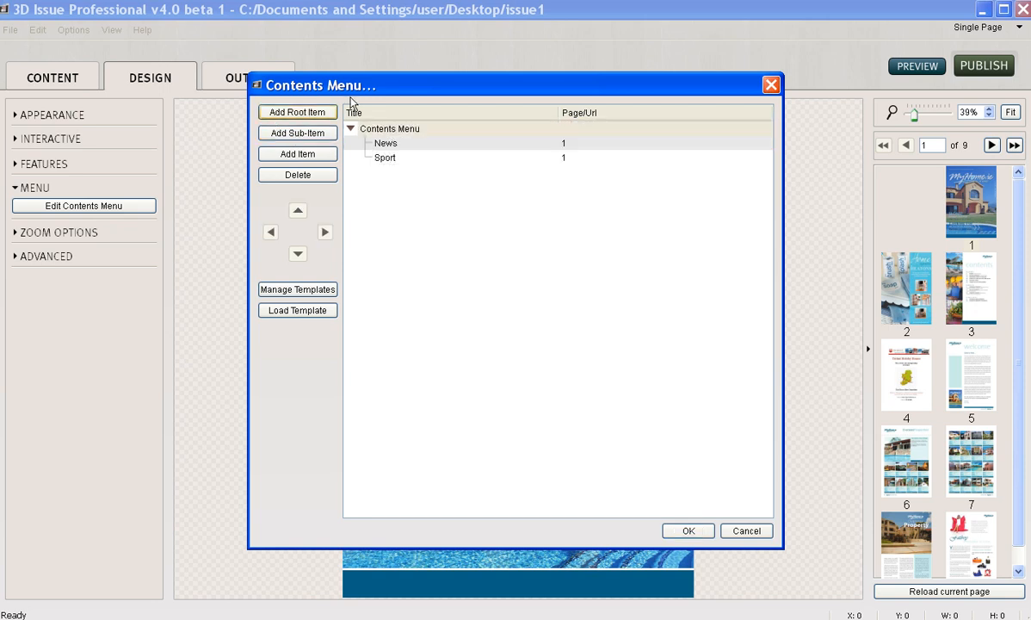
{"action": "left_click", "coordinate": [327, 135]}
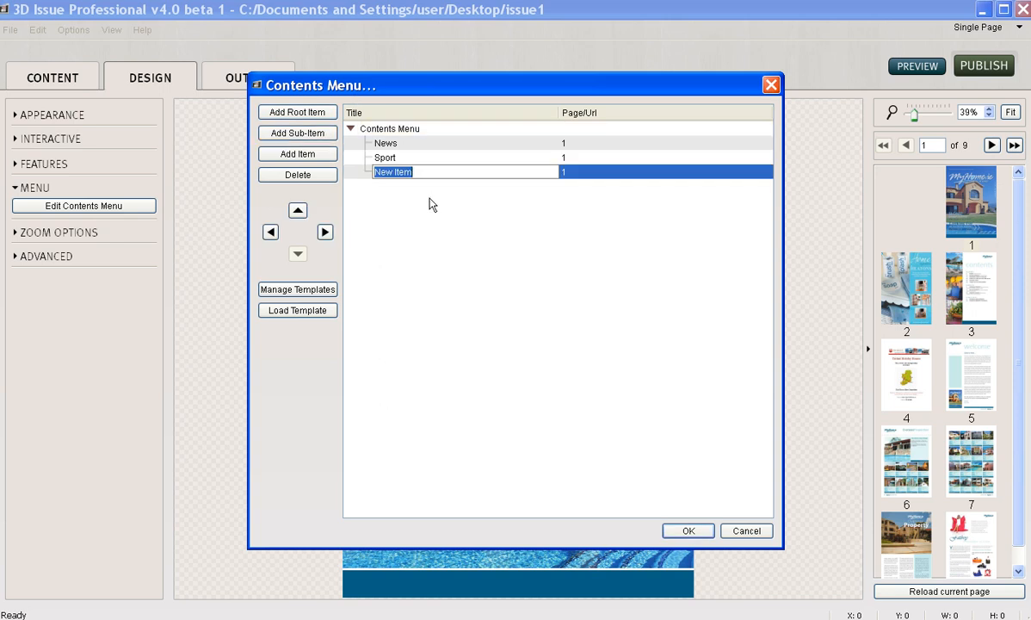
{"action": "type", "text": "Business"}
{"action": "left_click", "coordinate": [419, 142]}
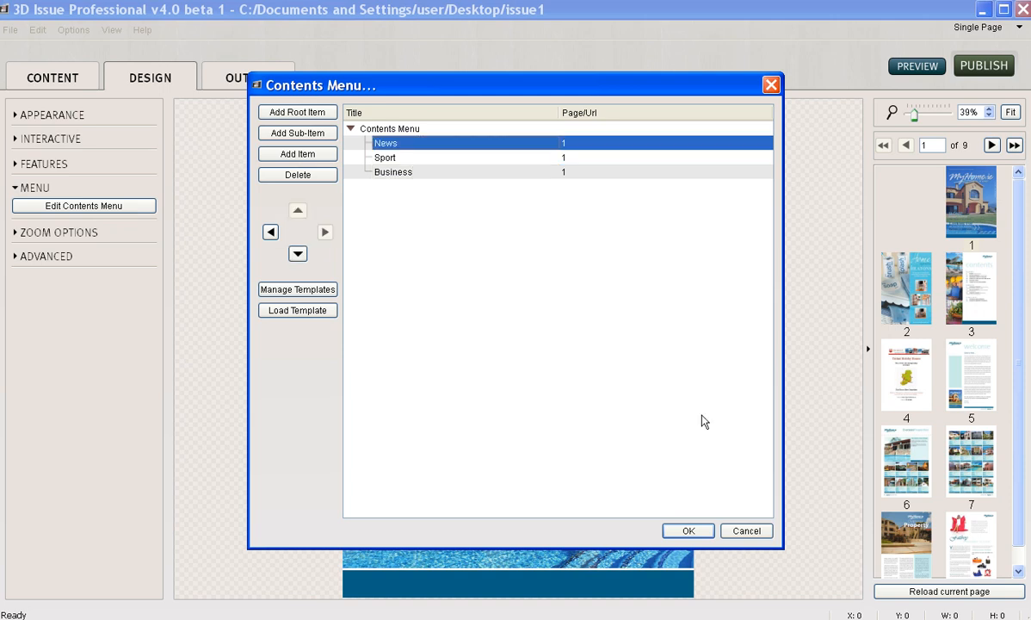
{"action": "left_click", "coordinate": [690, 531]}
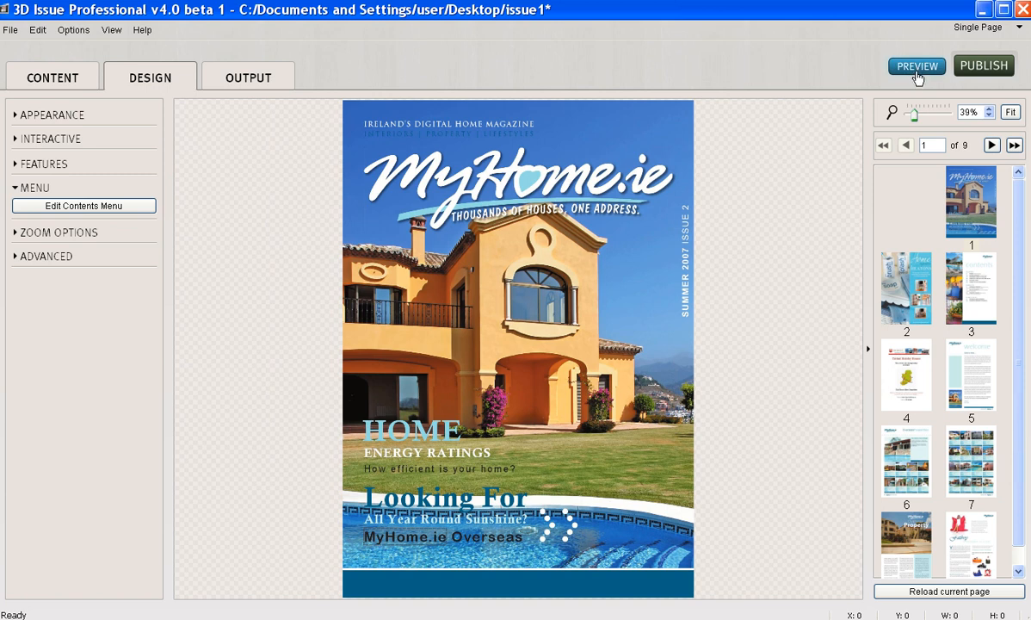
Save the issue and preview it to check the Contents Menu entries, closing the preview when done
{"action": "left_click", "coordinate": [918, 67]}
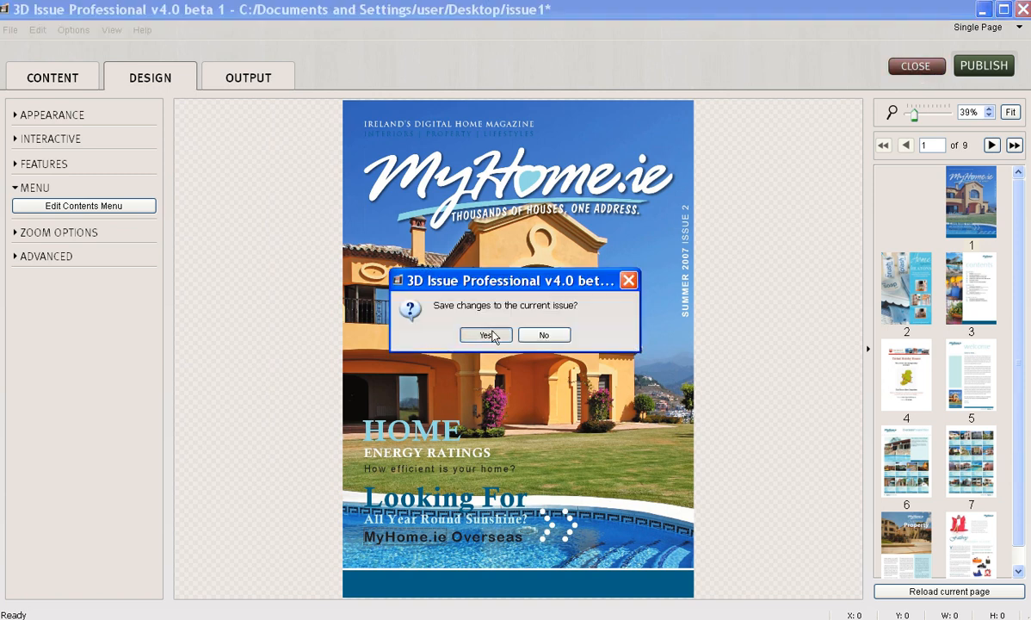
{"action": "left_click", "coordinate": [491, 335]}
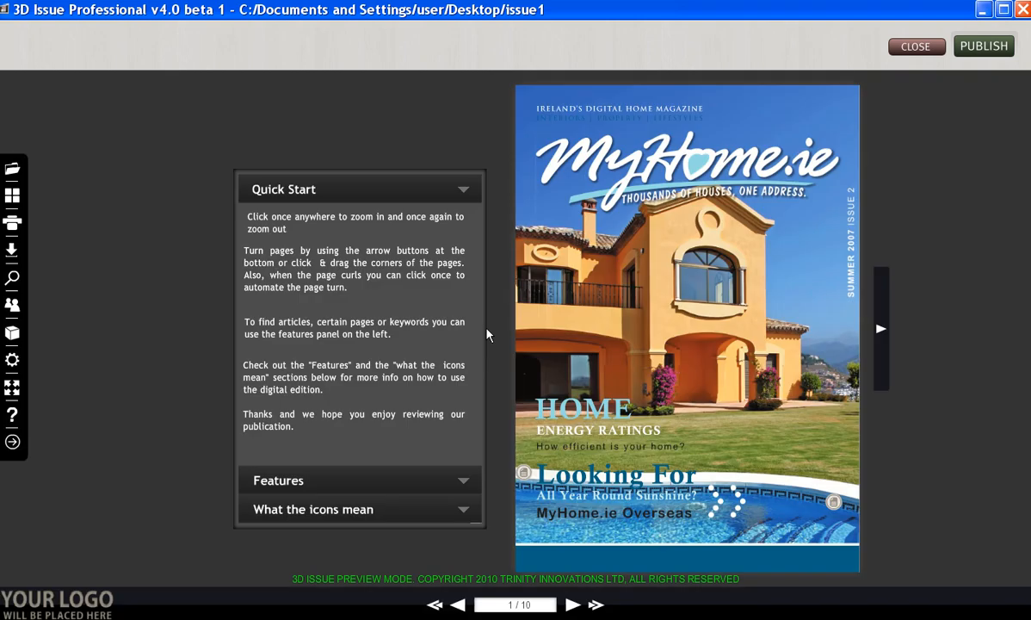
{"action": "left_click", "coordinate": [12, 168]}
{"action": "mouse_move", "coordinate": [78, 185]}
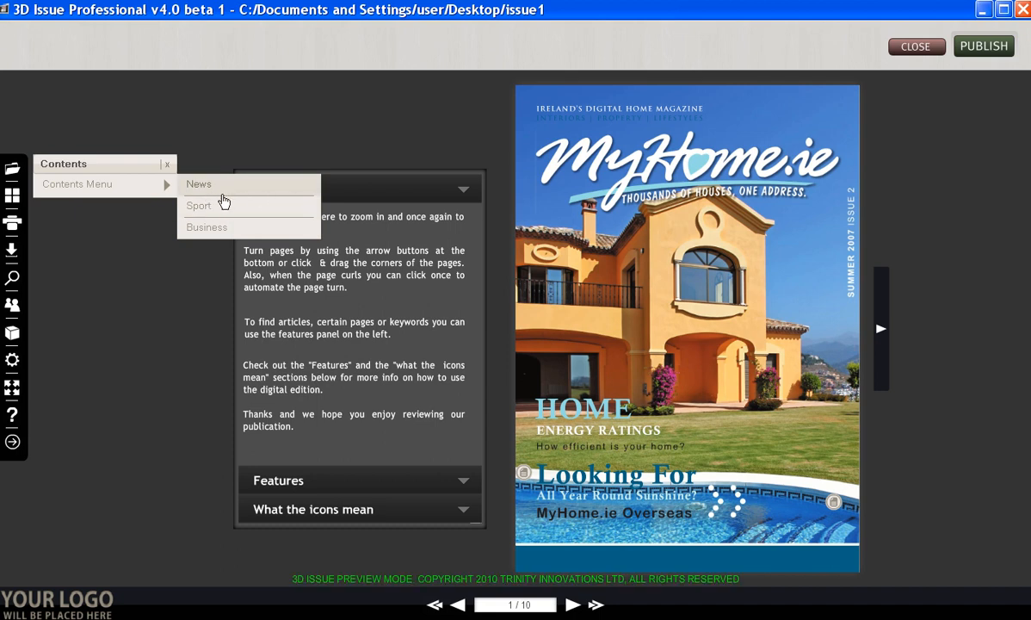
{"action": "left_click", "coordinate": [896, 47]}
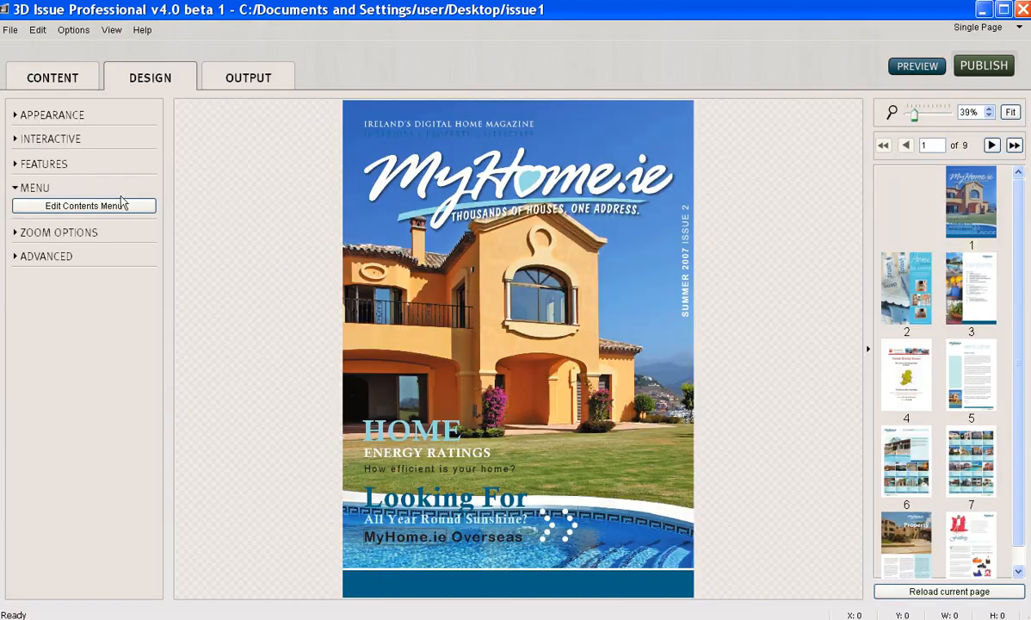
Edit the contents menu again, adding a "Local News" sub-item under News and setting both entries' page to 3
{"action": "left_click", "coordinate": [112, 207]}
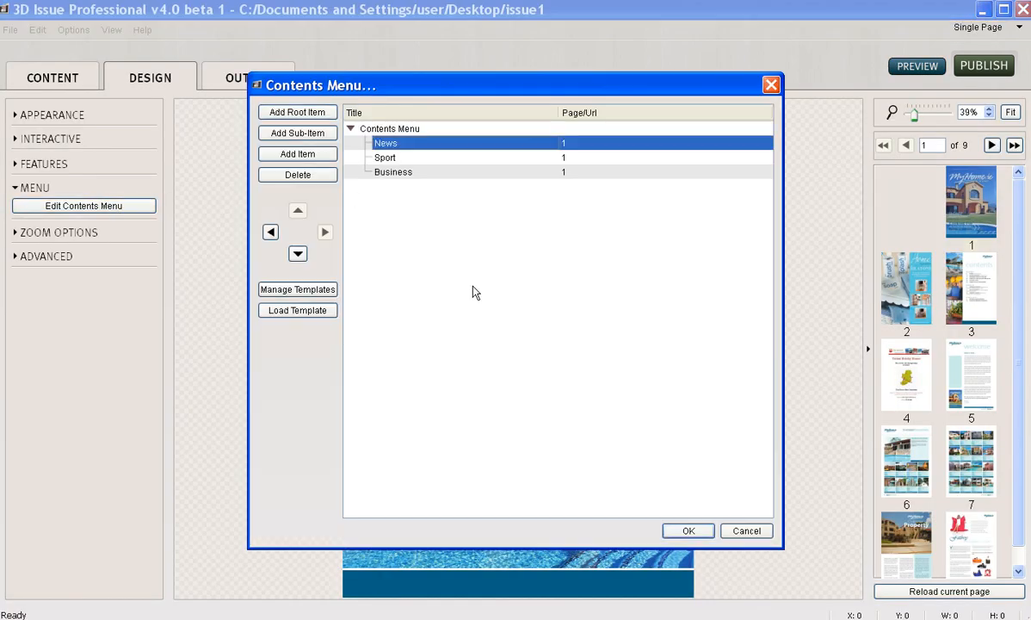
{"action": "left_click", "coordinate": [324, 135]}
{"action": "type", "text": "Local News"}
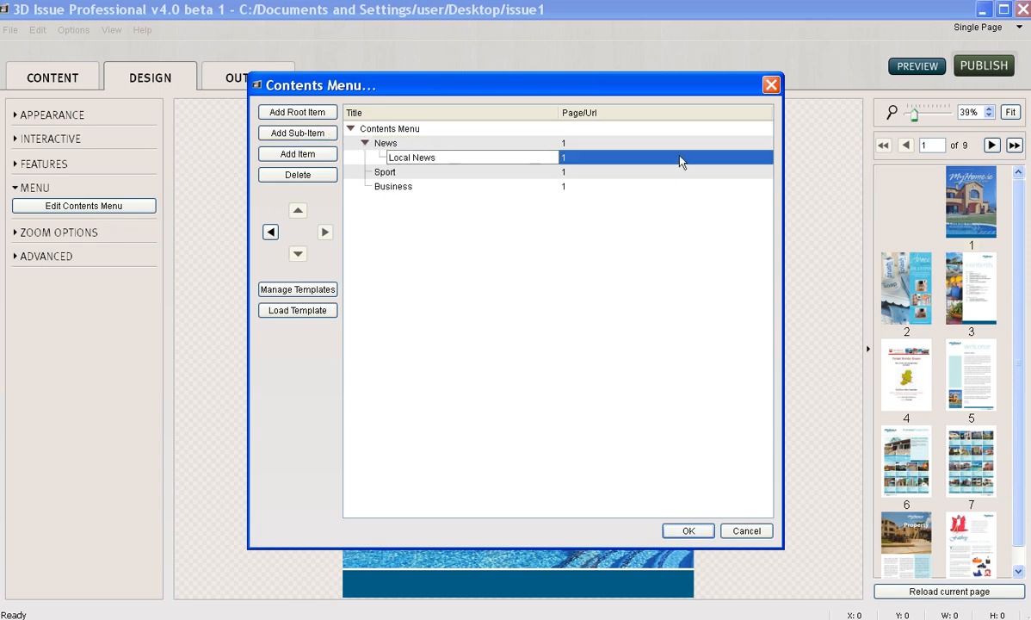
{"action": "left_click", "coordinate": [564, 160]}
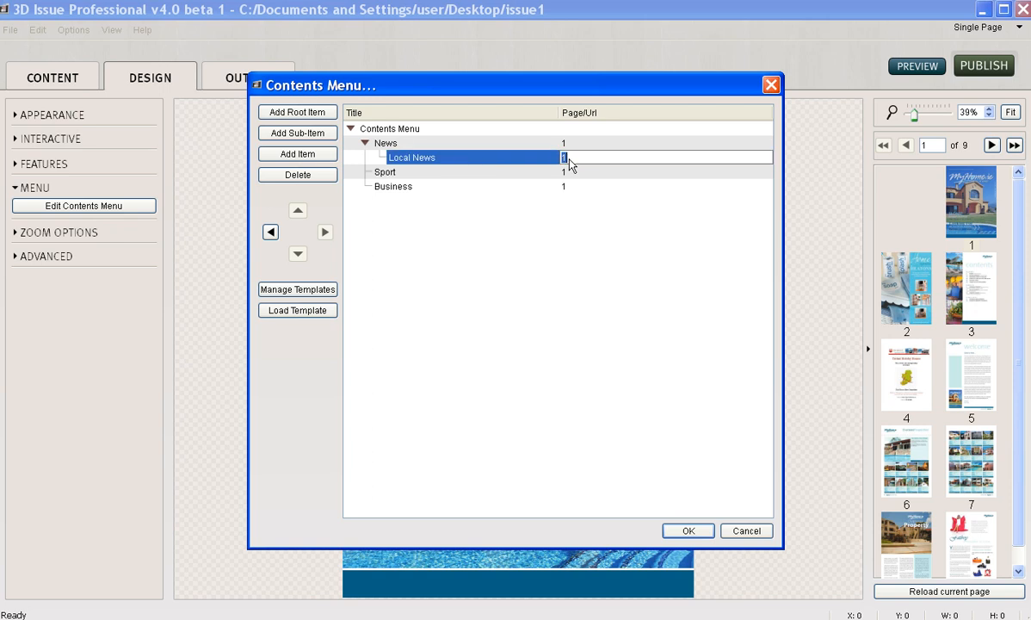
{"action": "type", "text": "3"}
{"action": "left_click", "coordinate": [568, 144]}
{"action": "type", "text": "3"}
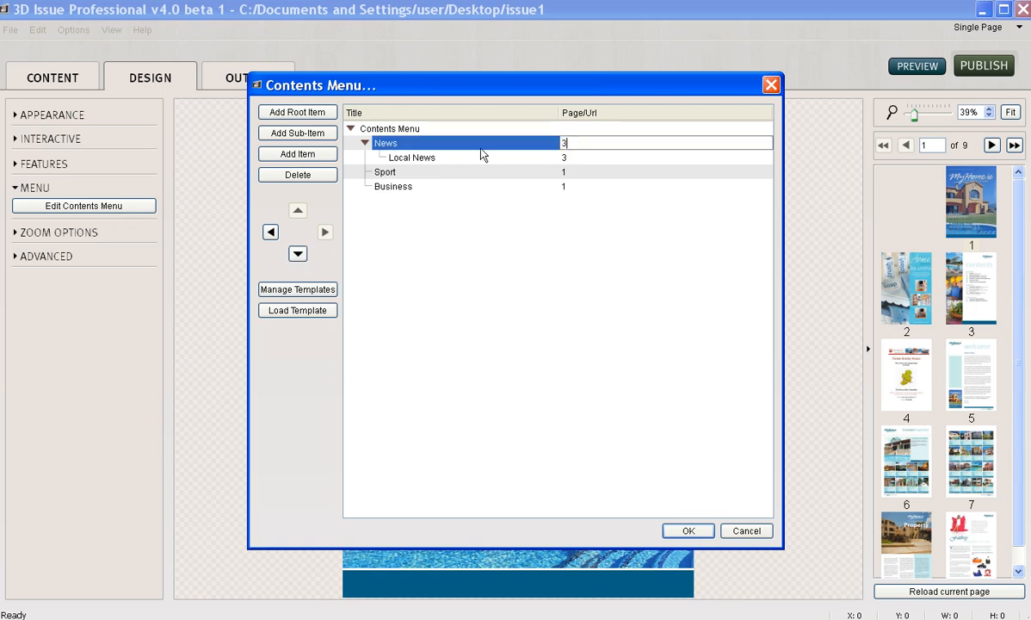
Add an item titled "International News" at the same level as Local News and link it to page 4
{"action": "left_click", "coordinate": [448, 157]}
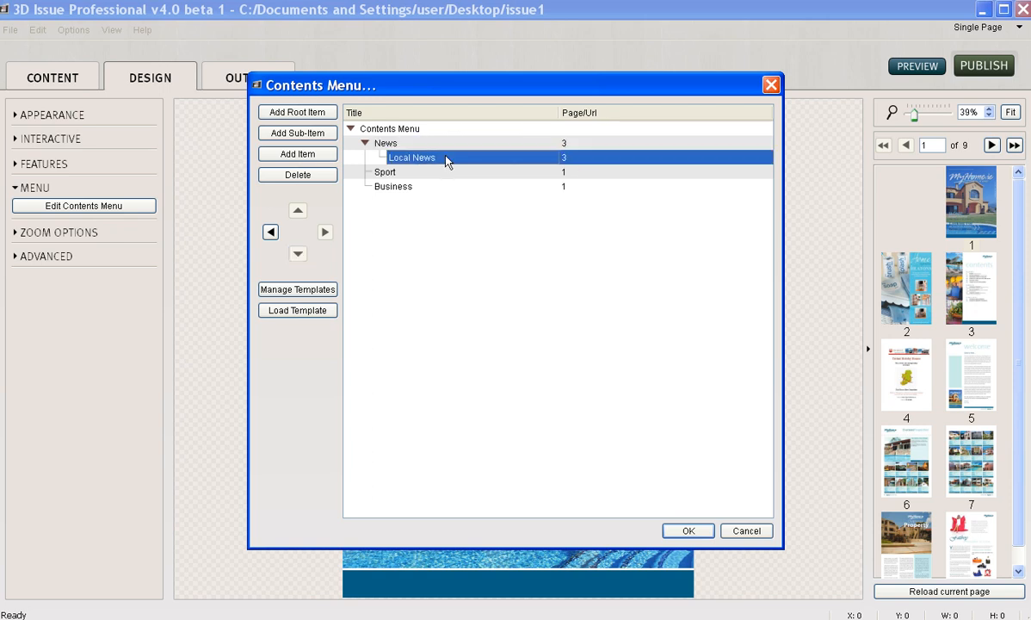
{"action": "left_click", "coordinate": [297, 154]}
{"action": "left_click", "coordinate": [403, 172]}
{"action": "type", "text": "International News"}
{"action": "double_click", "coordinate": [568, 172]}
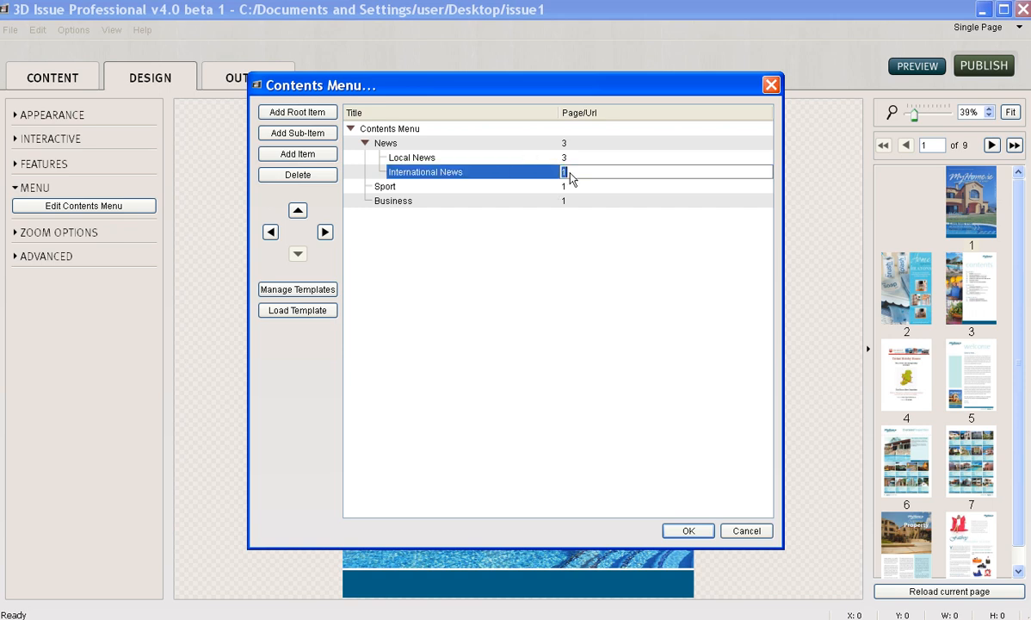
{"action": "key", "text": "BackSpace"}
{"action": "type", "text": "4"}
Add a "Soccer" sub-item under Sport and set the page of both Soccer and Sport to 5
{"action": "left_click", "coordinate": [422, 186]}
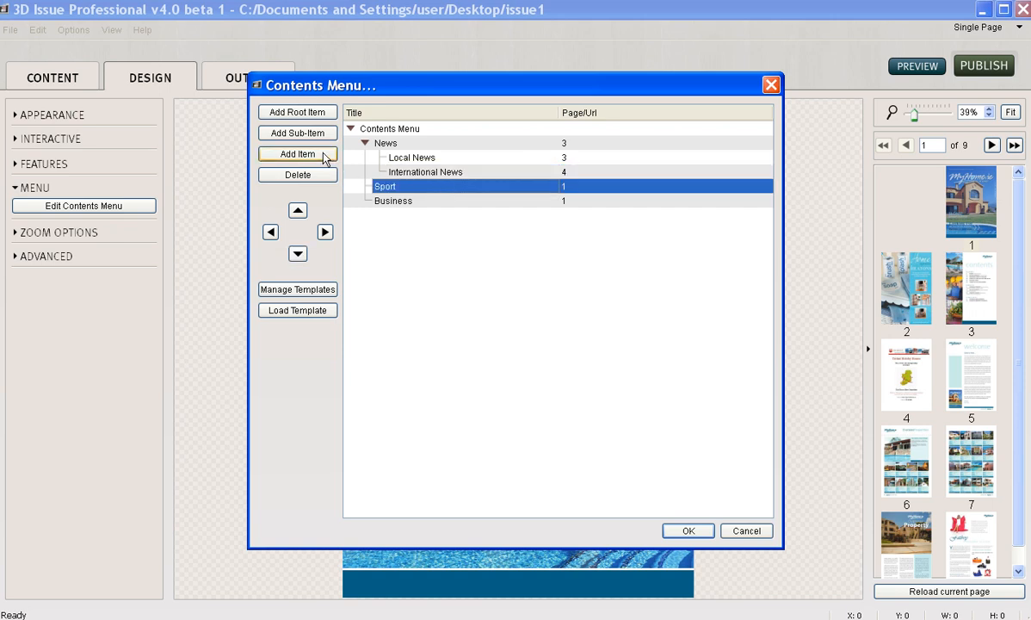
{"action": "left_click", "coordinate": [297, 133]}
{"action": "type", "text": "Soccer"}
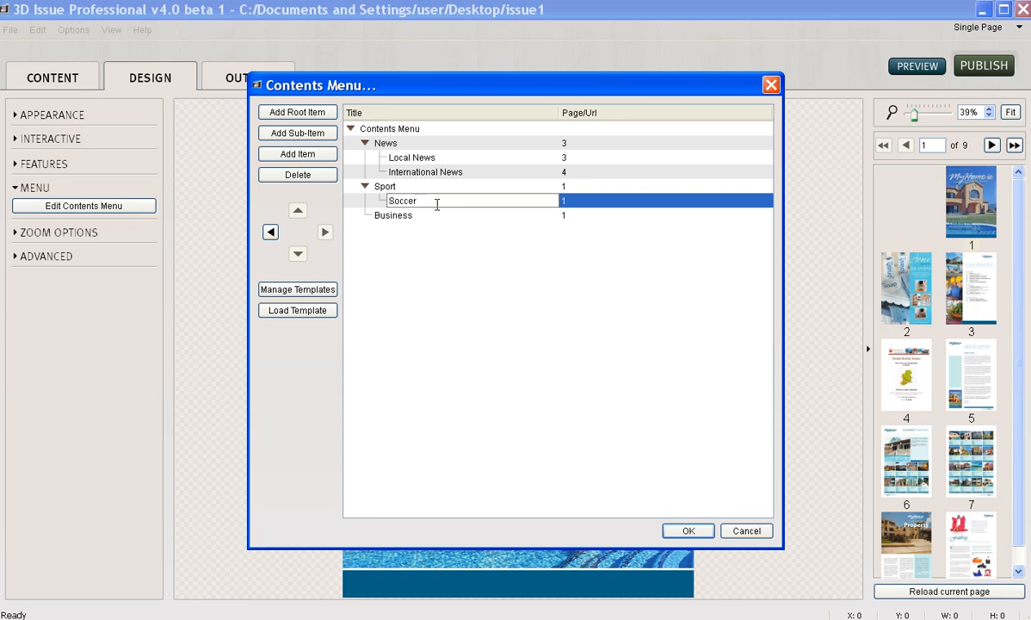
{"action": "left_click", "coordinate": [568, 201]}
{"action": "double_click", "coordinate": [569, 200]}
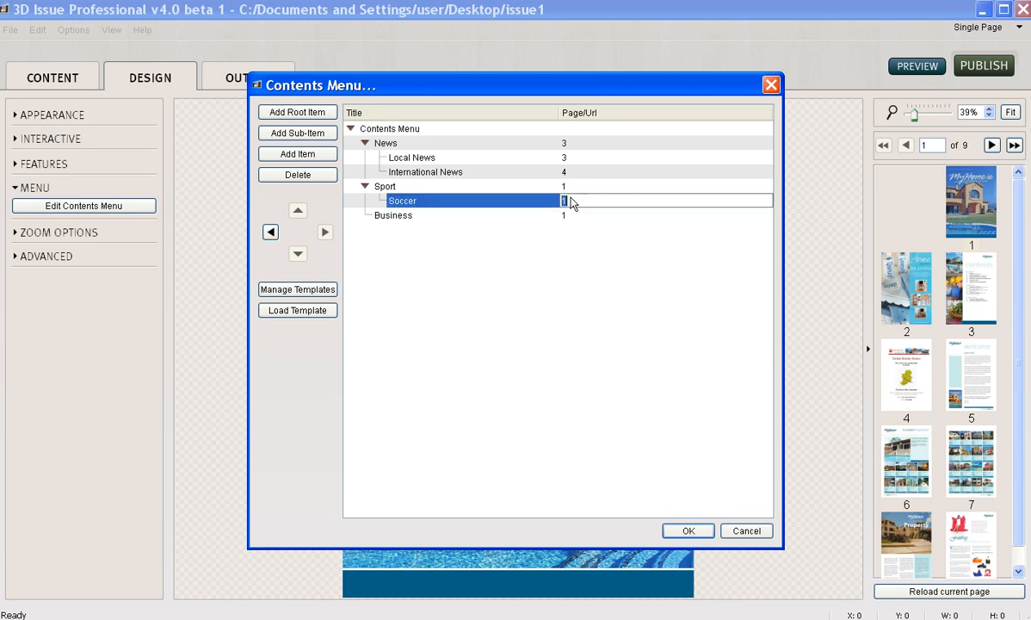
{"action": "key", "text": "BackSpace"}
{"action": "type", "text": "5"}
{"action": "left_click", "coordinate": [564, 186]}
{"action": "double_click", "coordinate": [565, 186]}
{"action": "type", "text": "5"}
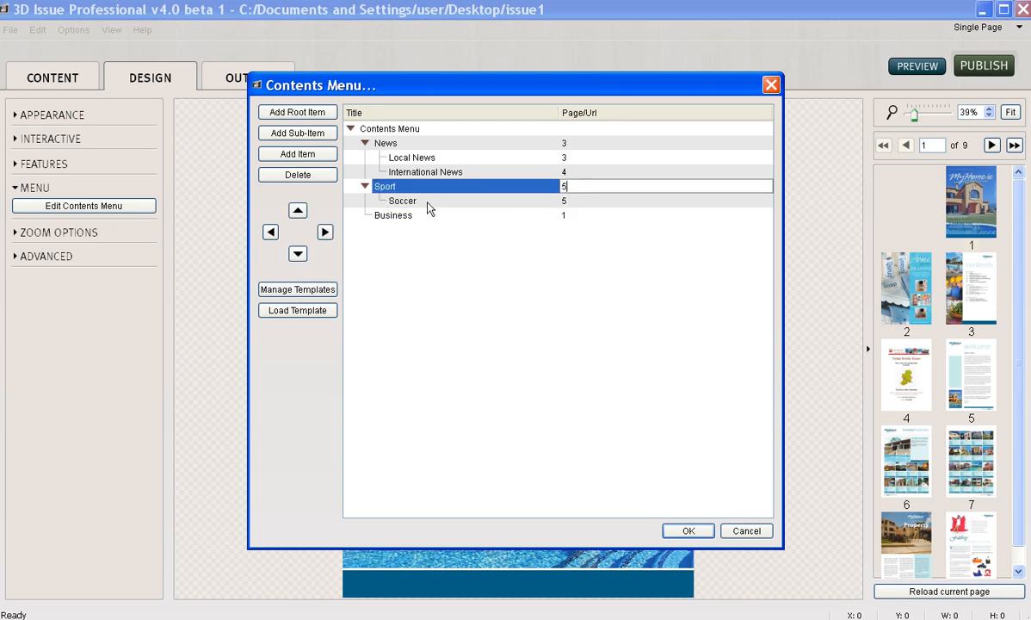
Add an item titled "Baseball" at the same level as Soccer and link it to page 6
{"action": "left_click", "coordinate": [379, 201]}
{"action": "left_click", "coordinate": [298, 154]}
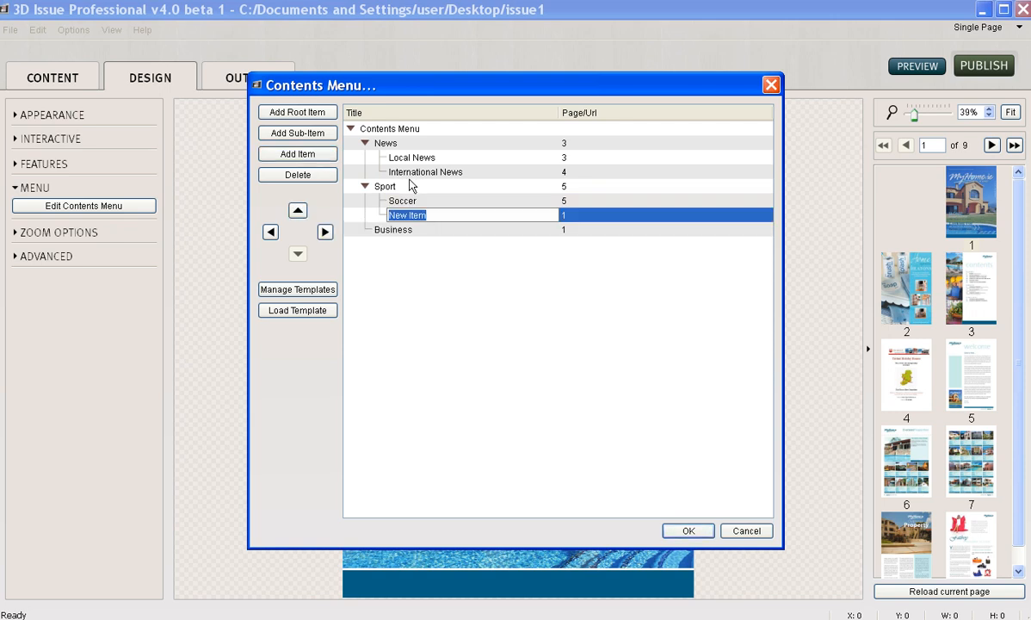
{"action": "type", "text": "Basev"}
{"action": "key", "text": "BackSpace"}
{"action": "type", "text": "ball"}
{"action": "left_click", "coordinate": [565, 215]}
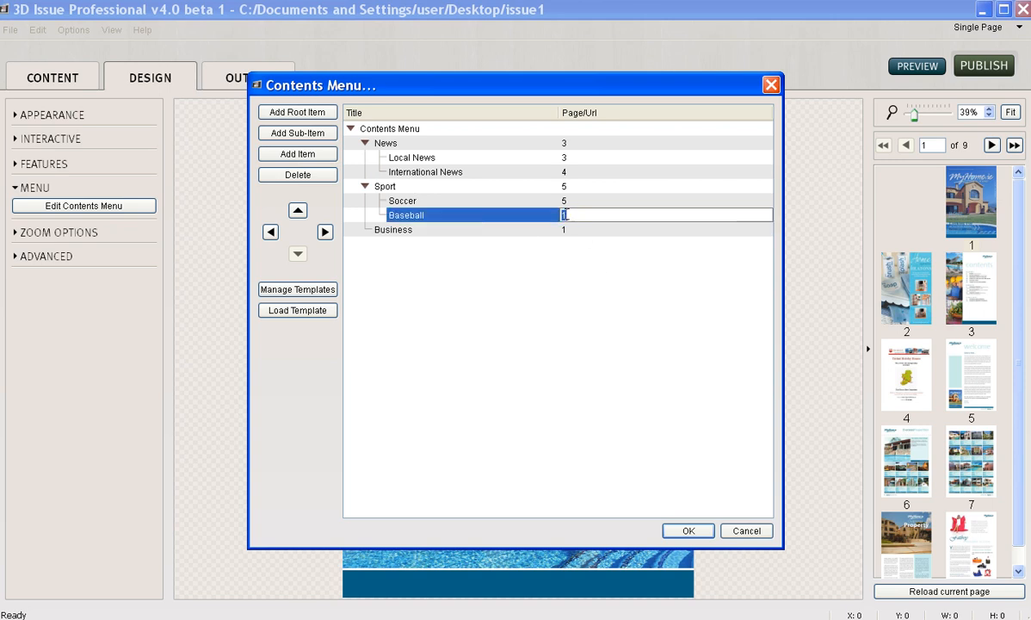
{"action": "type", "text": "6"}
Set the page of the Business entry to 7
{"action": "left_click", "coordinate": [474, 230]}
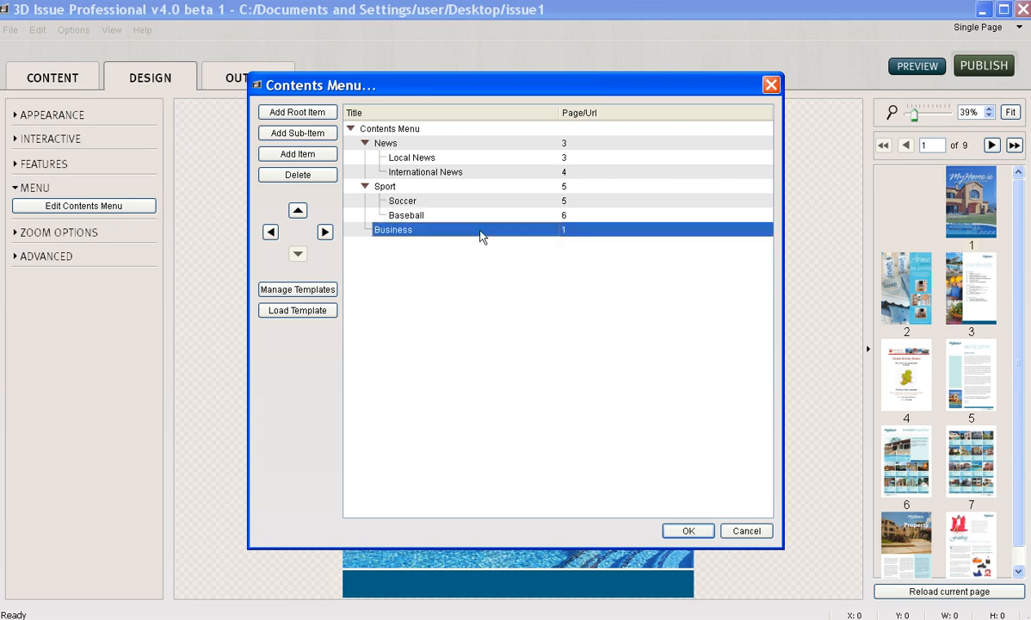
{"action": "left_click", "coordinate": [569, 231]}
{"action": "type", "text": "7"}
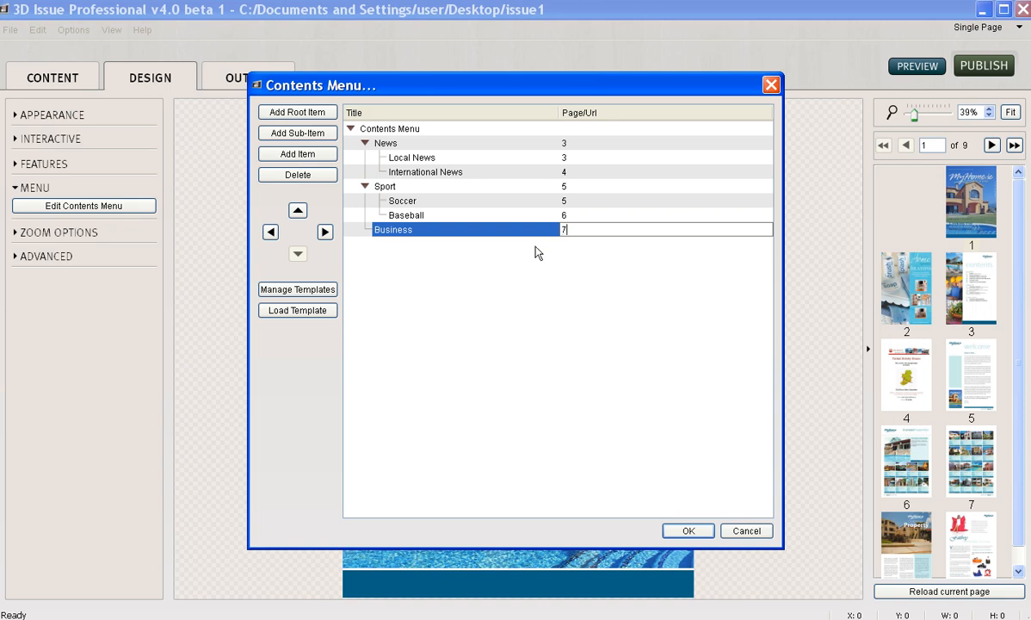
{"action": "key", "text": "Return"}
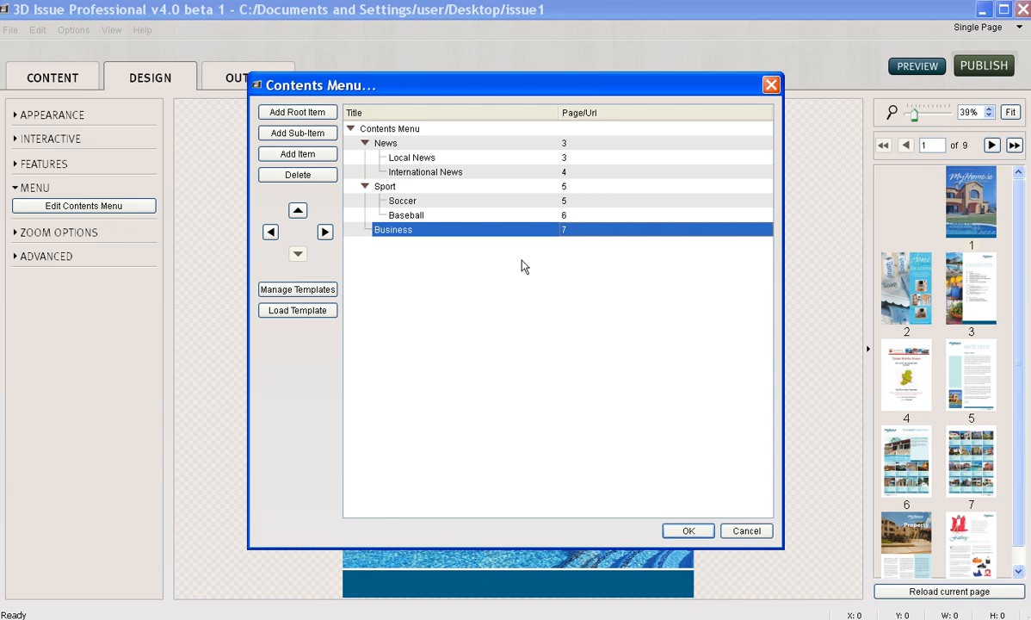
Add a second root item titled "Advertisers" to the contents menu
{"action": "left_click", "coordinate": [381, 127]}
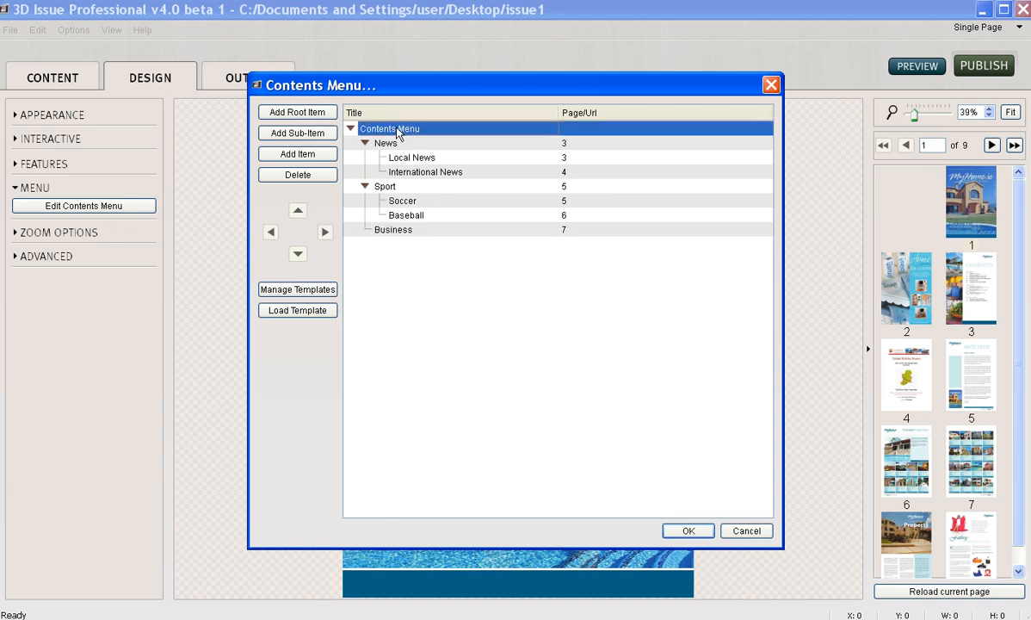
{"action": "left_click", "coordinate": [315, 115]}
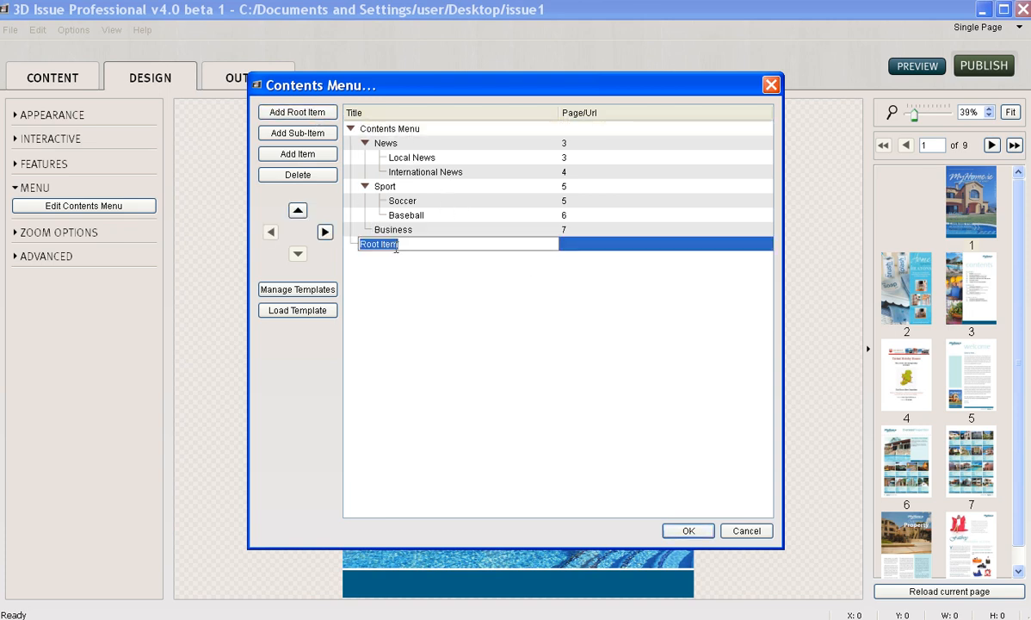
{"action": "type", "text": "Advertisers"}
{"action": "left_click", "coordinate": [310, 155]}
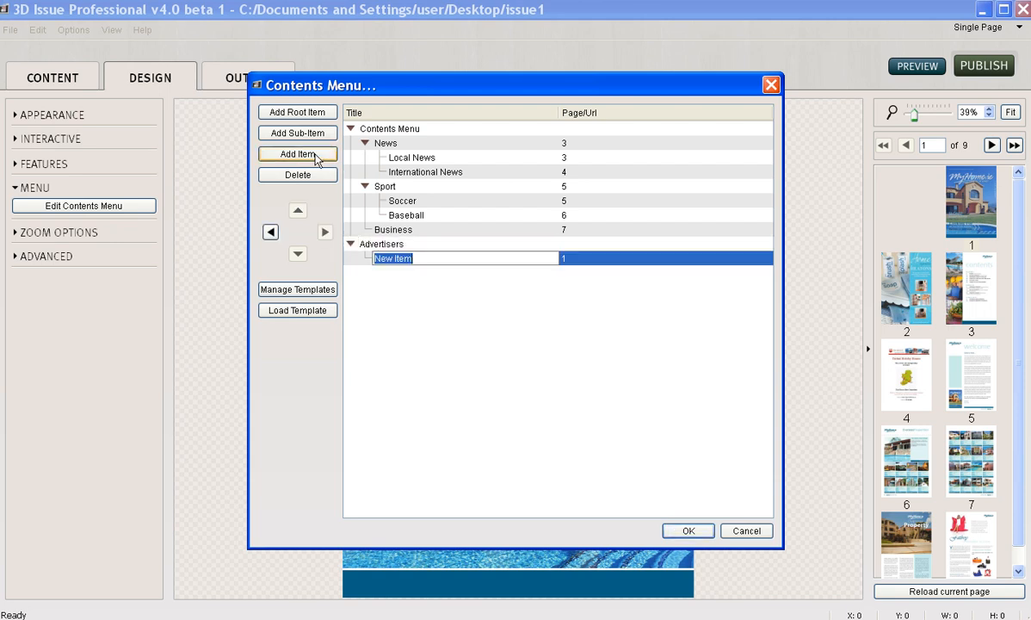
{"action": "type", "text": "A"}
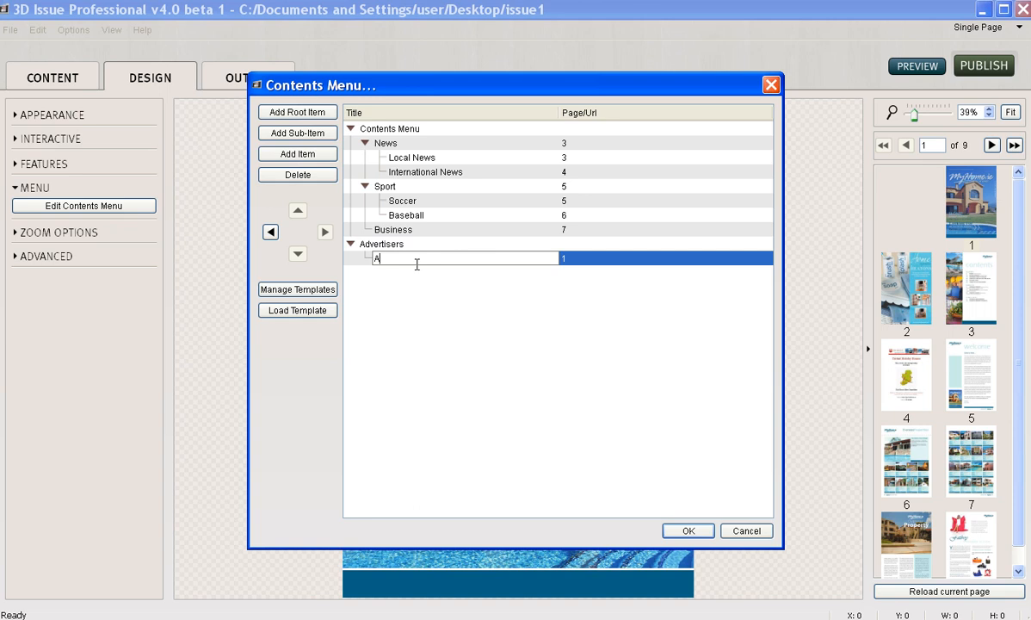
{"action": "type", "text": "dvertiser 1"}
{"action": "left_click", "coordinate": [570, 259]}
{"action": "left_click", "coordinate": [571, 258]}
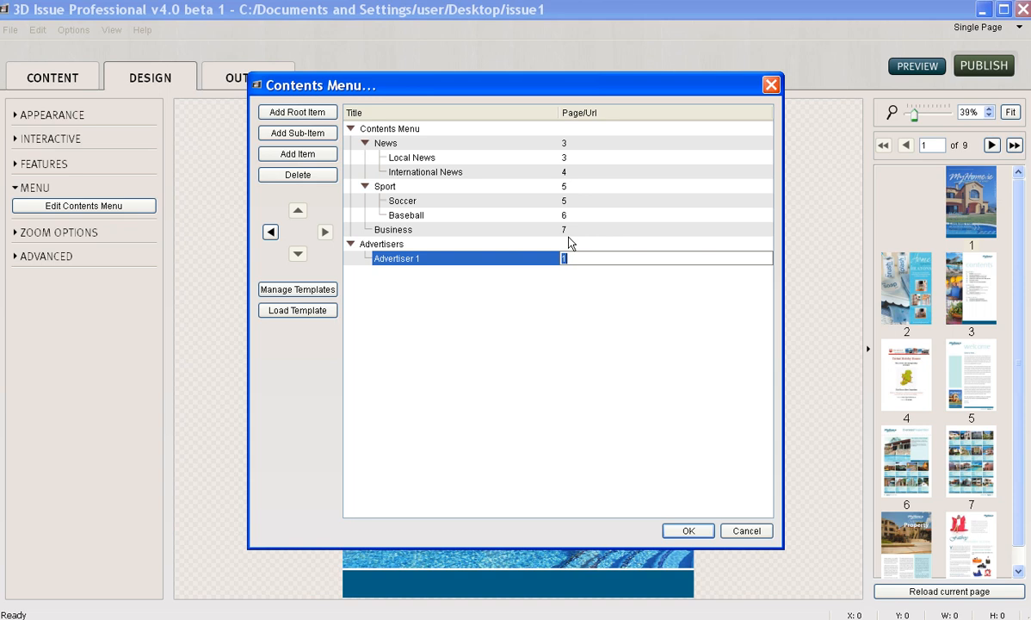
{"action": "type", "text": "www.3dissue.com"}
{"action": "key", "text": "Return"}
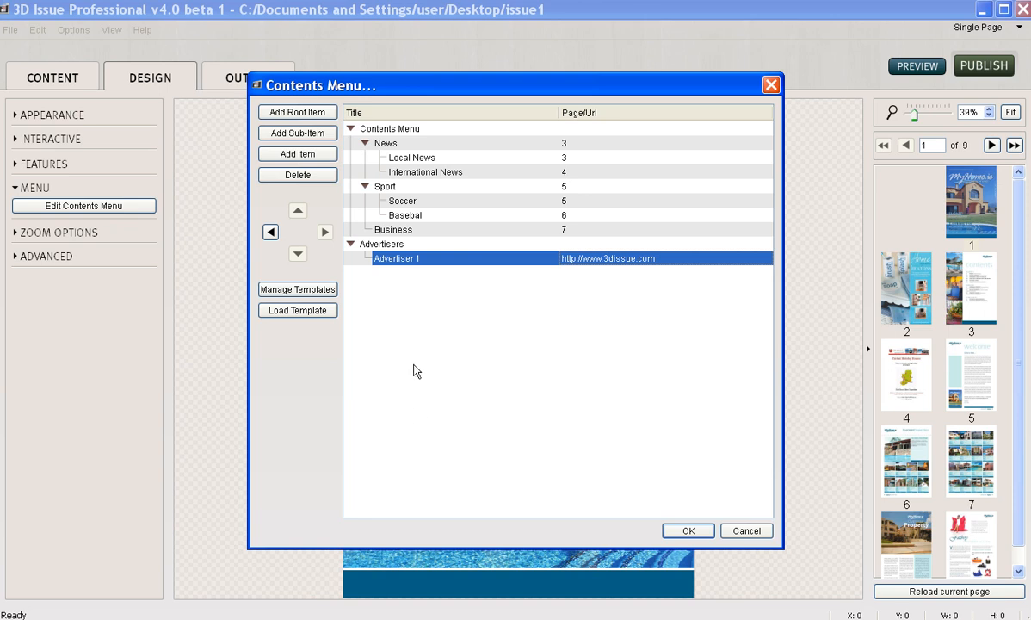
{"action": "left_click", "coordinate": [704, 534]}
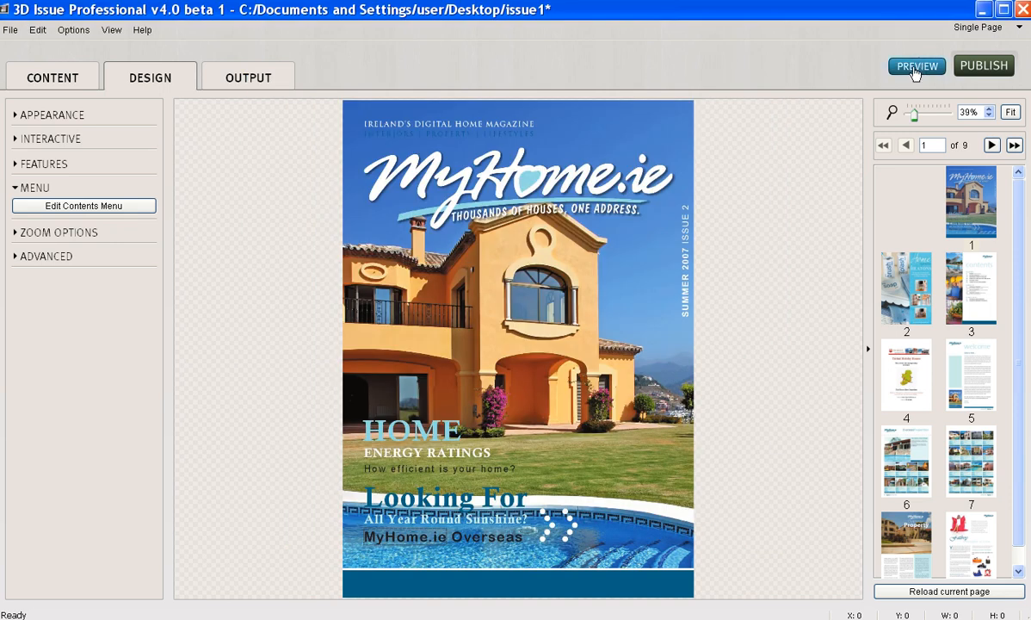
Preview the issue and go to the Baseball page through the Sport entry of its contents menu
{"action": "left_click", "coordinate": [915, 69]}
{"action": "left_click", "coordinate": [482, 335]}
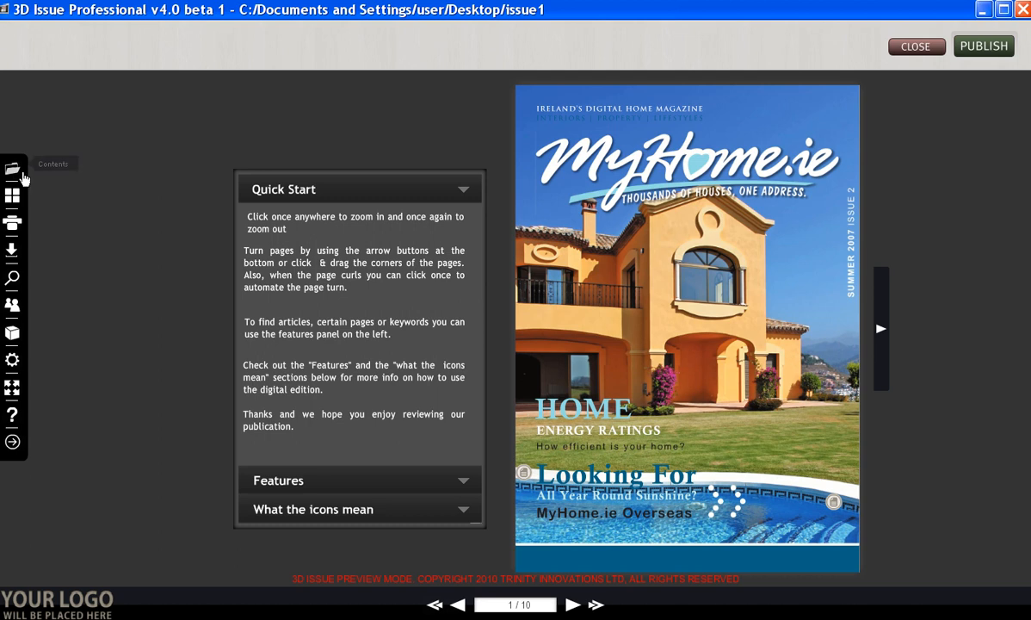
{"action": "left_click", "coordinate": [13, 172]}
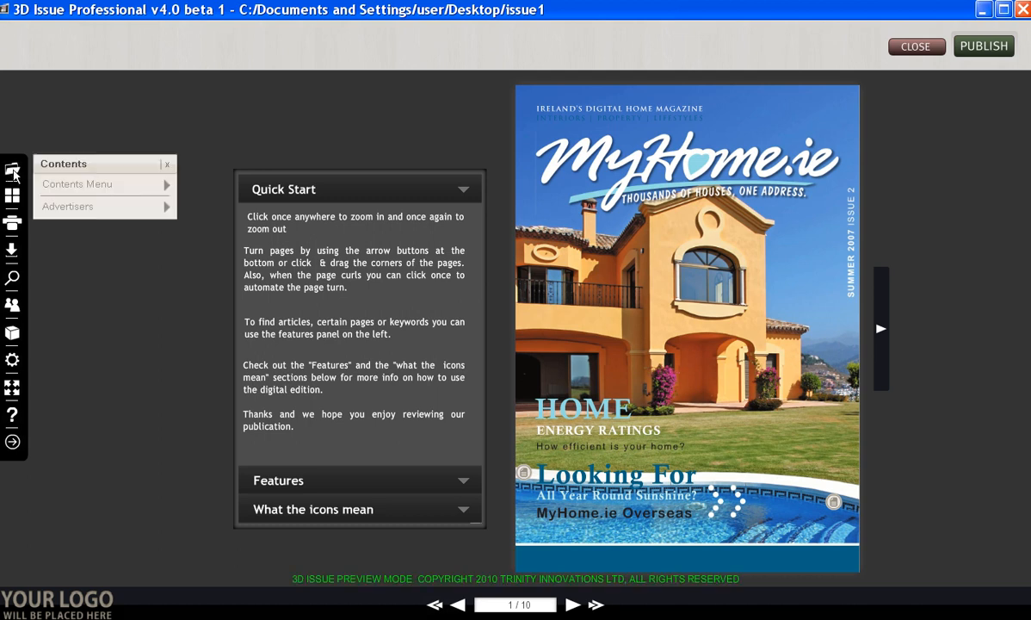
{"action": "left_click", "coordinate": [86, 188]}
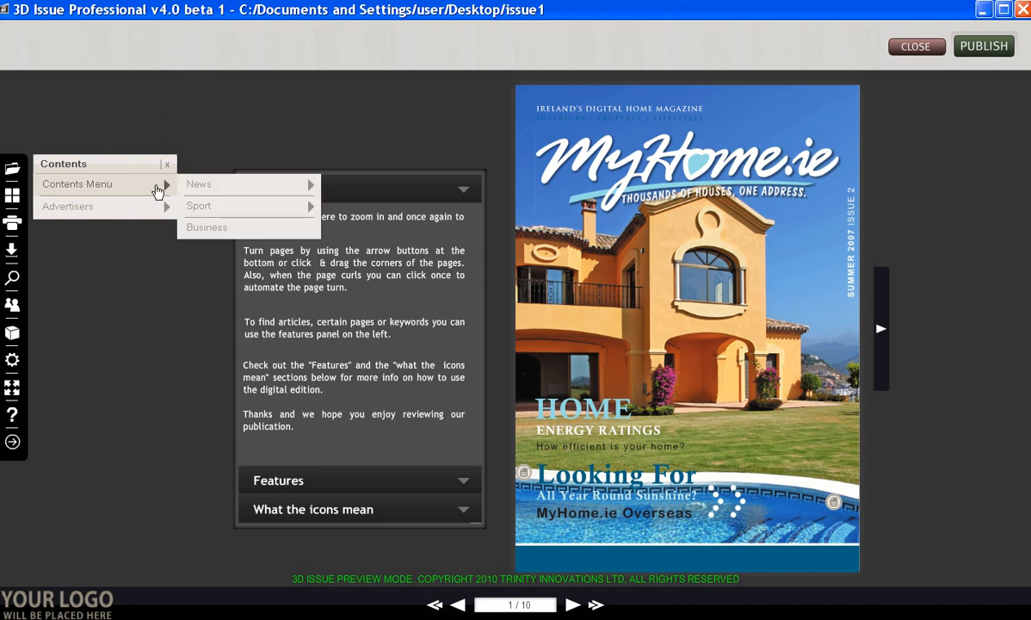
{"action": "left_click", "coordinate": [231, 208]}
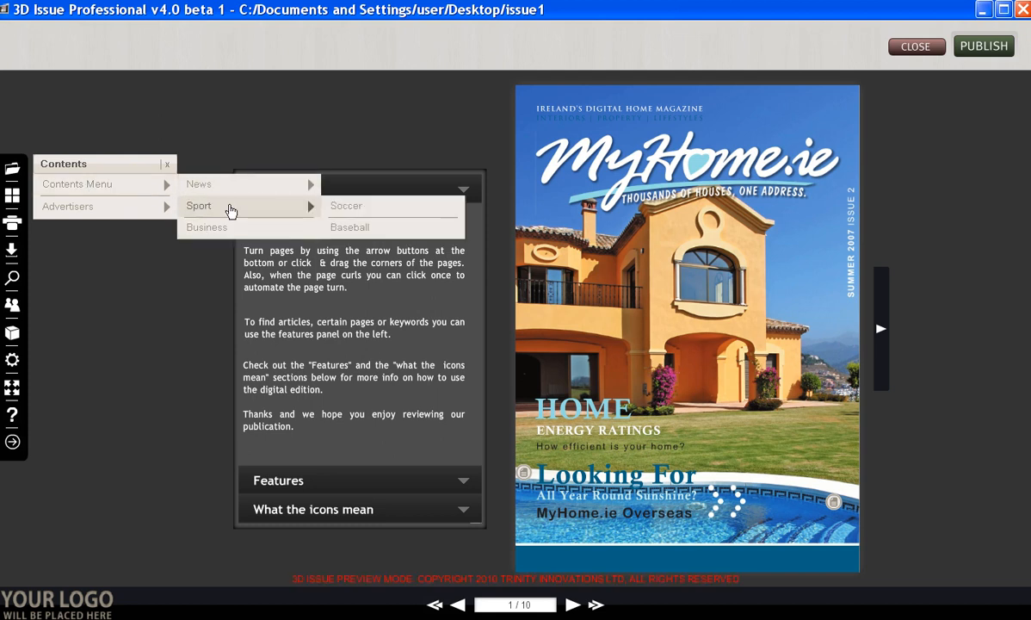
{"action": "left_click", "coordinate": [362, 229]}
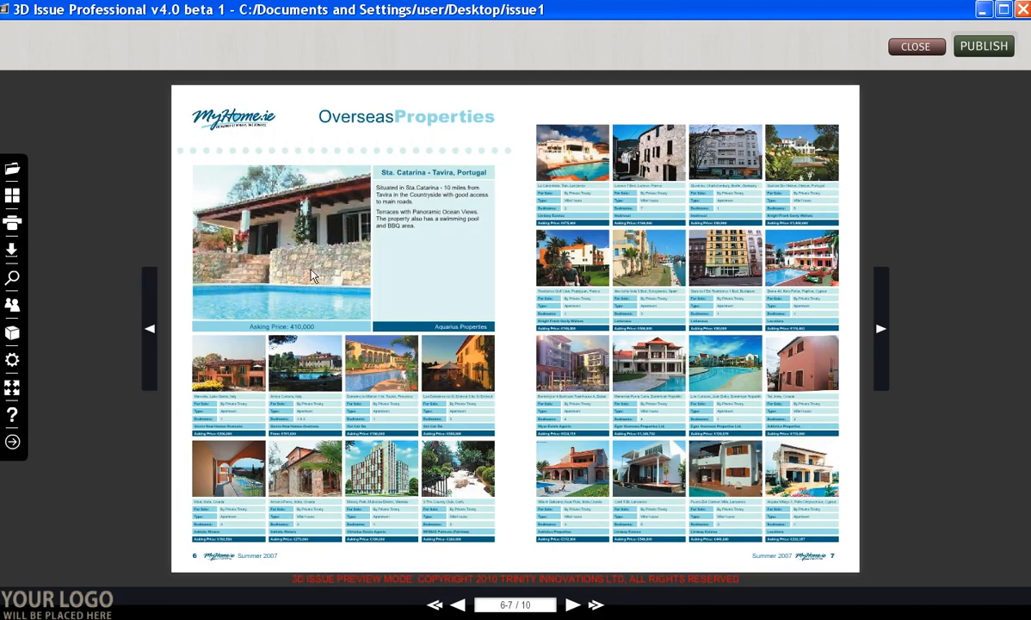
Check the Advertisers submenu in the previewed issue's contents, and close the preview
{"action": "left_click", "coordinate": [12, 170]}
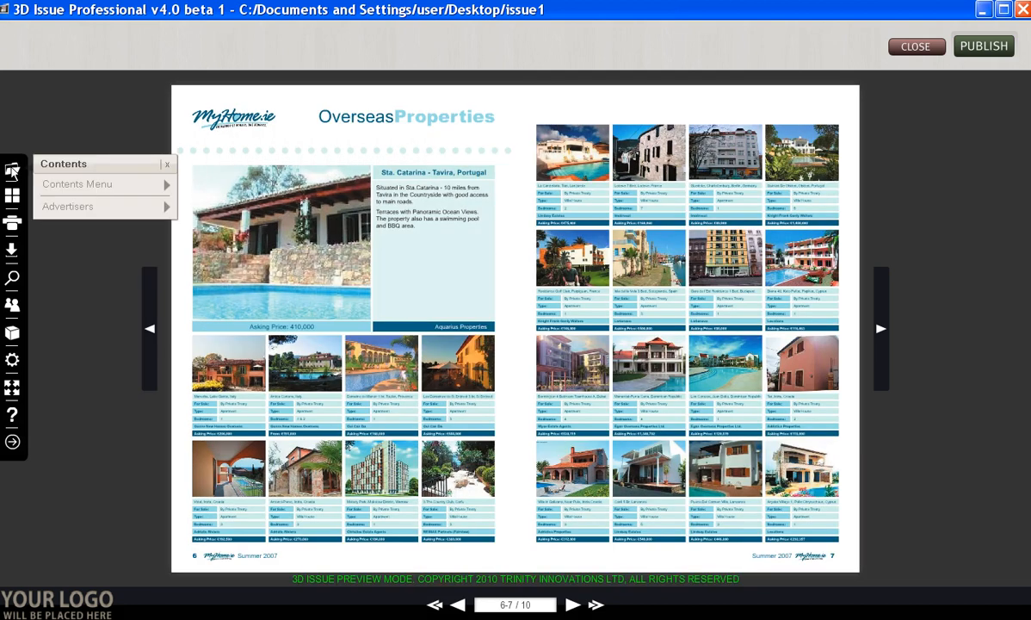
{"action": "left_click", "coordinate": [90, 207]}
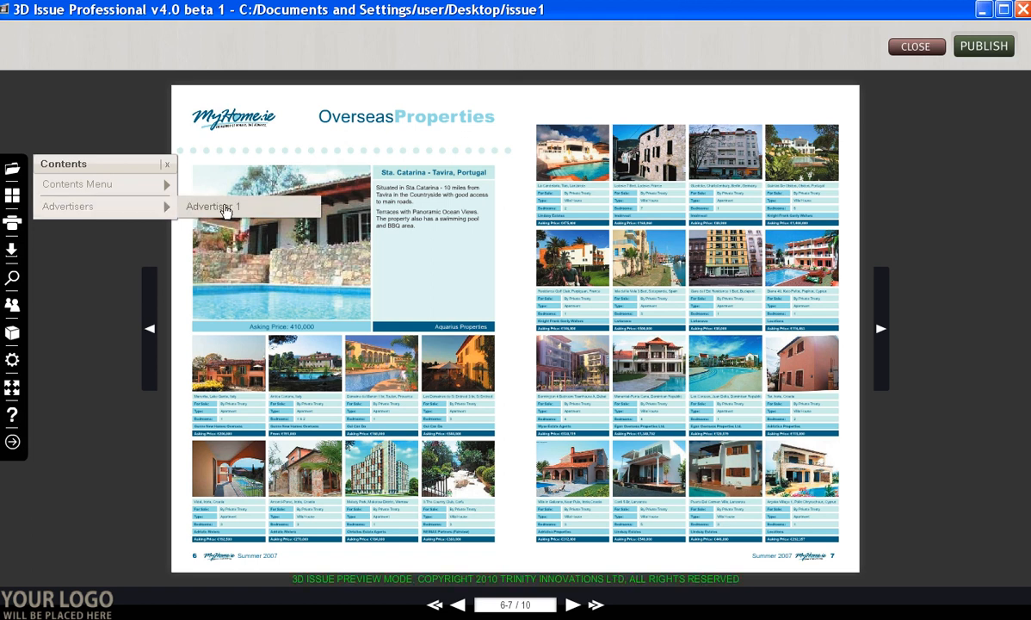
{"action": "left_click", "coordinate": [915, 45]}
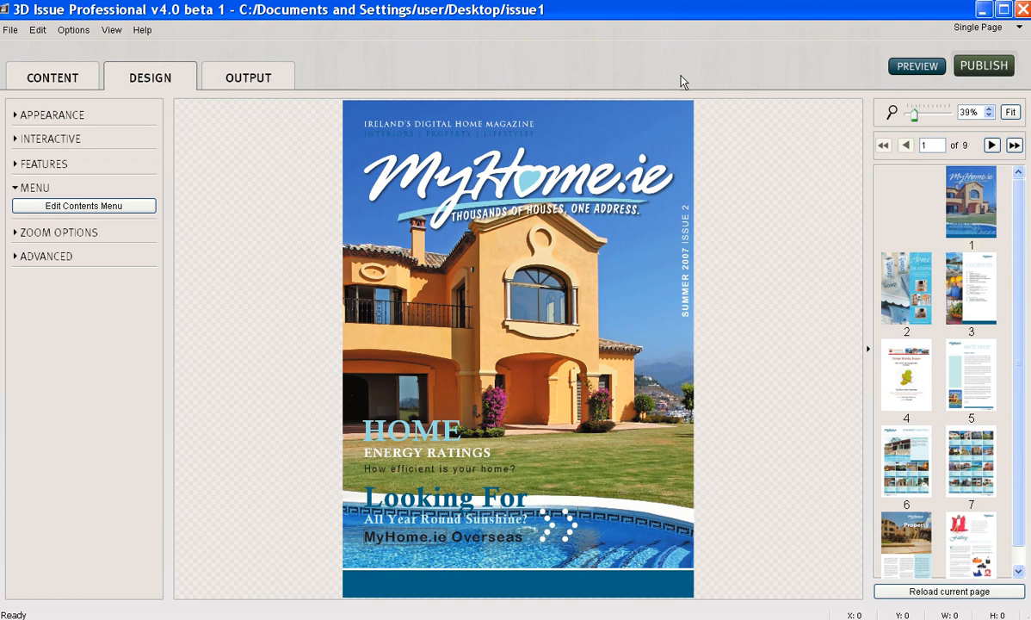
Reopen the contents menu editor, view the templates available for loading without loading one, and accept the menu
{"action": "left_click", "coordinate": [120, 207]}
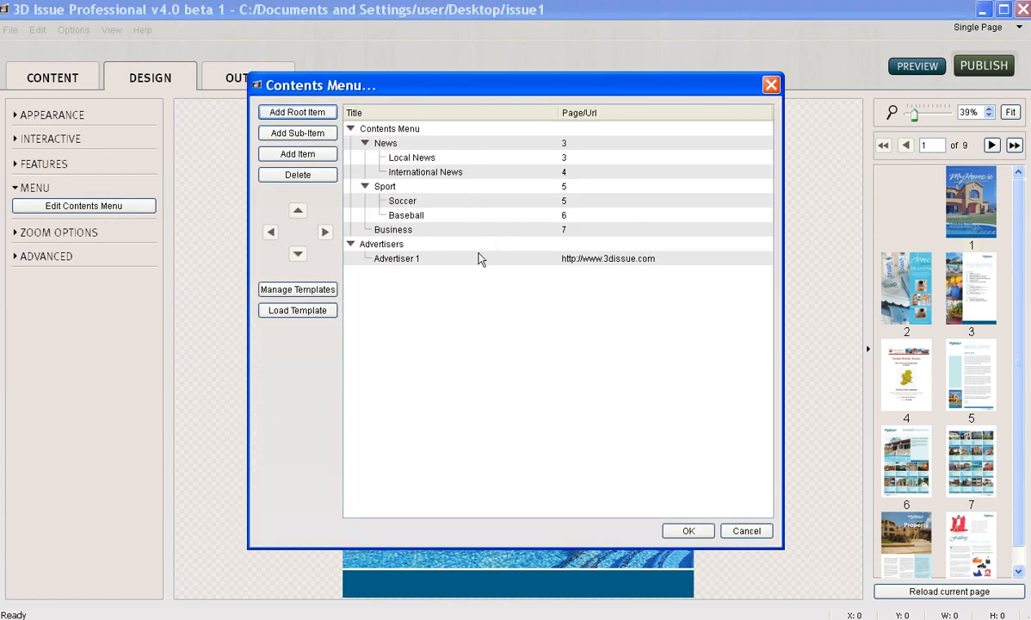
{"action": "left_click", "coordinate": [287, 312]}
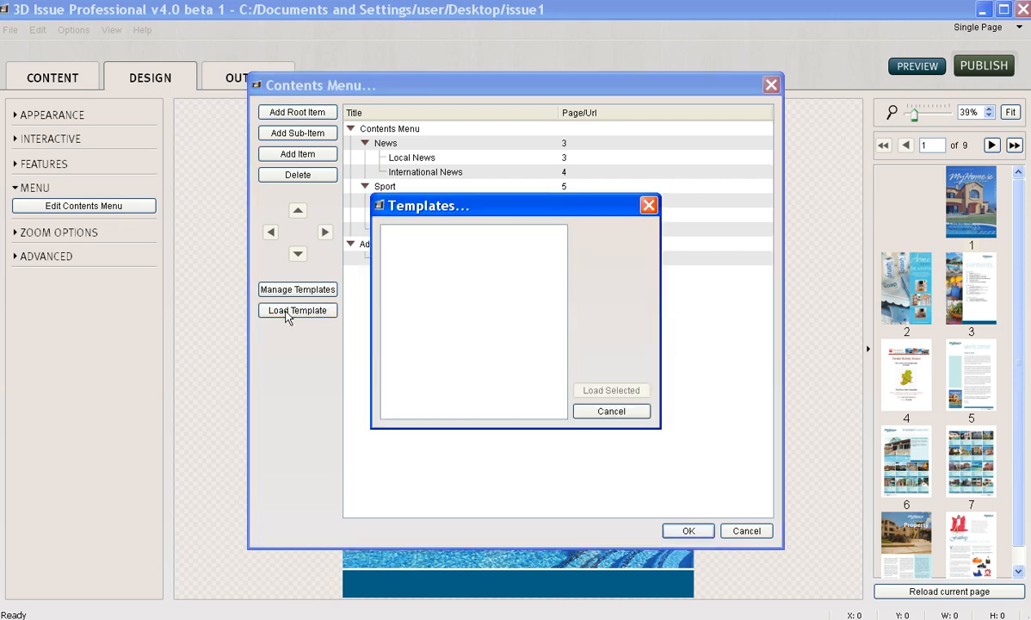
{"action": "left_click", "coordinate": [612, 410]}
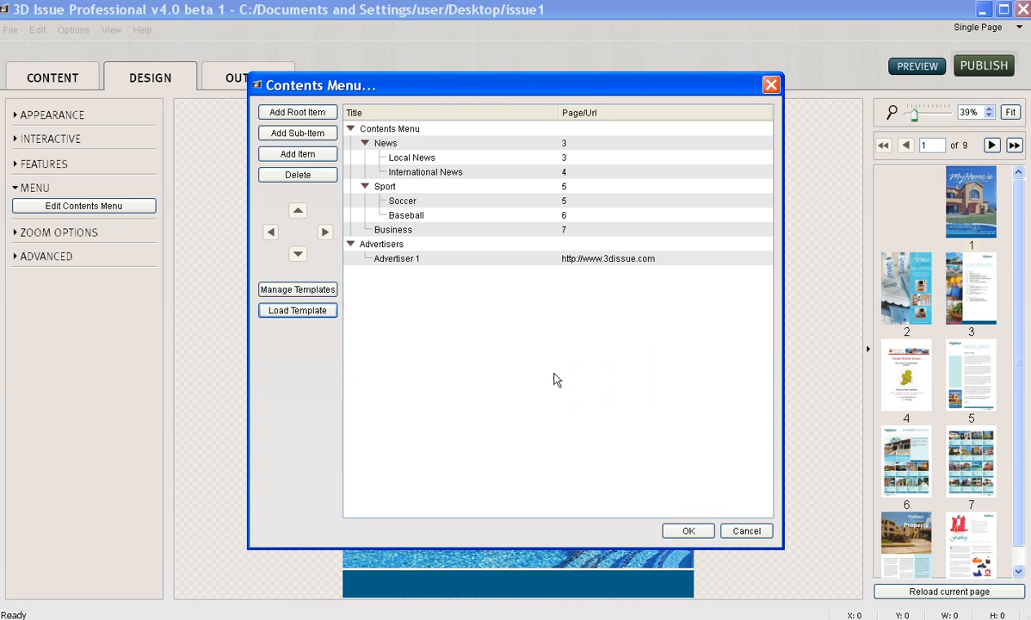
{"action": "left_click", "coordinate": [696, 533]}
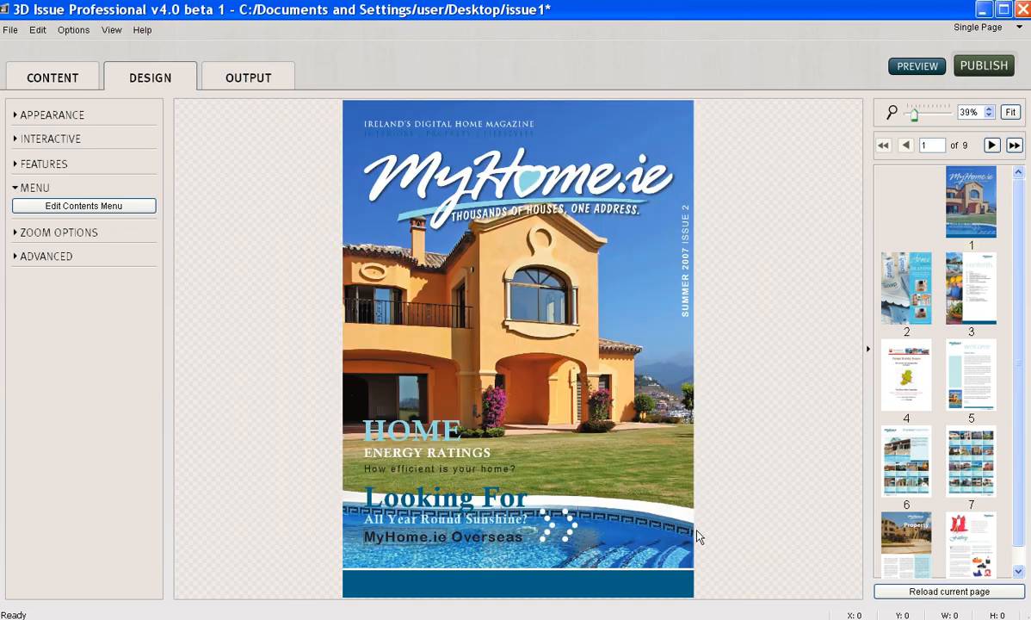